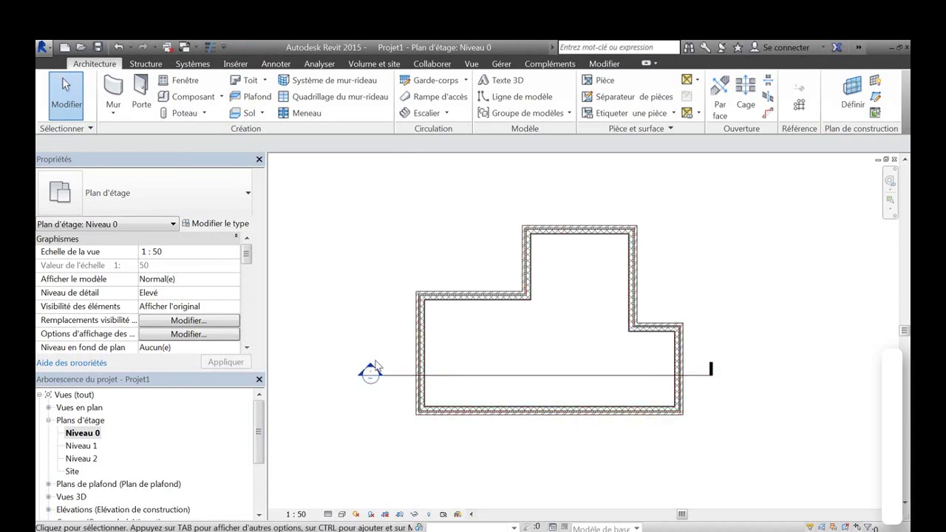
Open the building section to examine its levels, and return to the Niveau 0 floor plan
{"action": "double_click", "coordinate": [370, 371]}
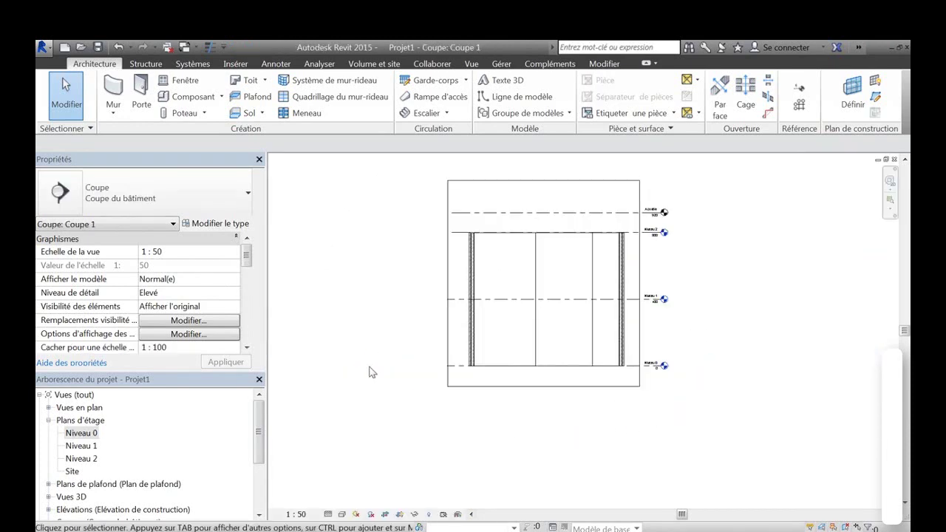
{"action": "scroll", "coordinate": [611, 365], "scroll_direction": "up", "scroll_amount": 3}
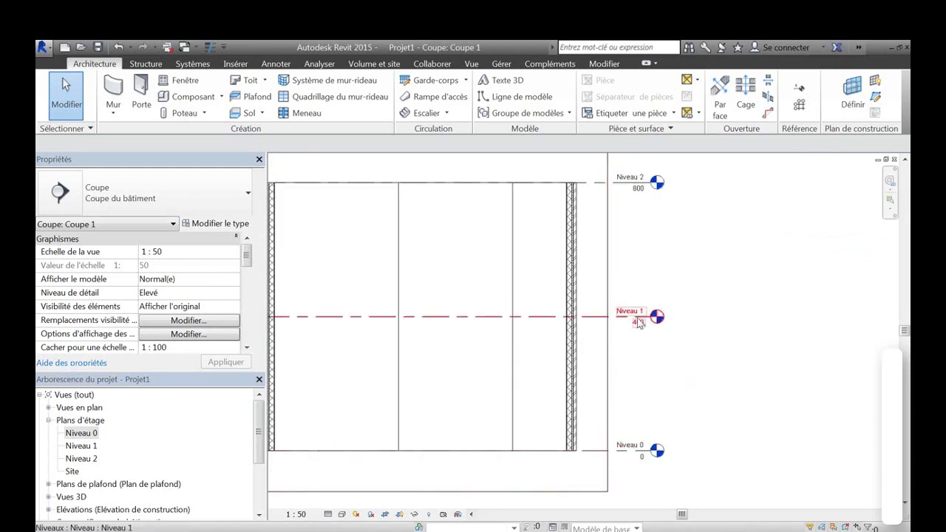
{"action": "middle_click_drag", "start_coordinate": [676, 226], "coordinate": [713, 302]}
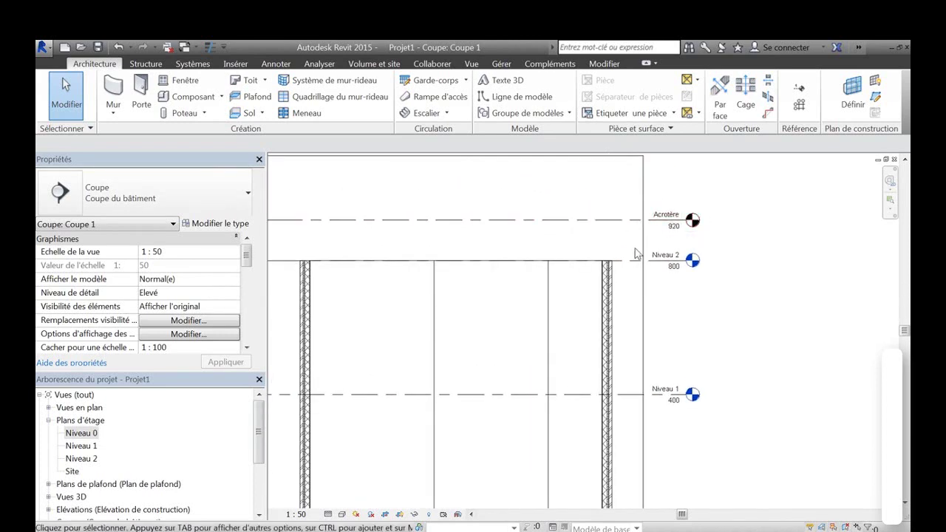
{"action": "middle_click_drag", "start_coordinate": [662, 296], "coordinate": [693, 241]}
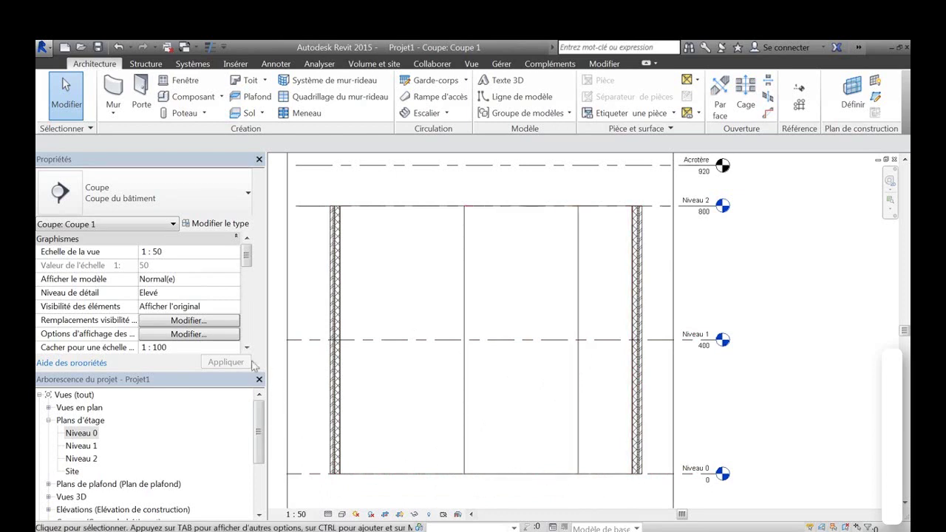
{"action": "double_click", "coordinate": [81, 433]}
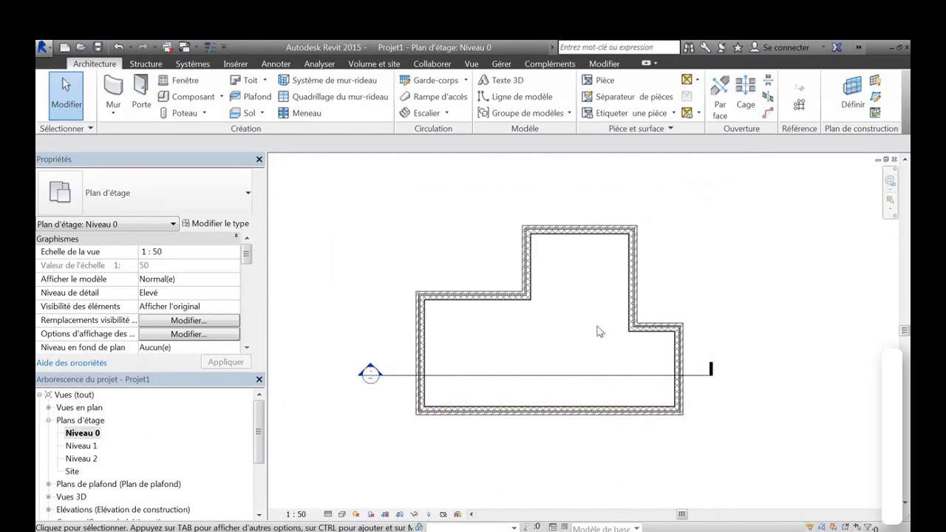
Start an architectural floor and open the layer structure of its Générique 150 mm type for editing
{"action": "left_click", "coordinate": [261, 113]}
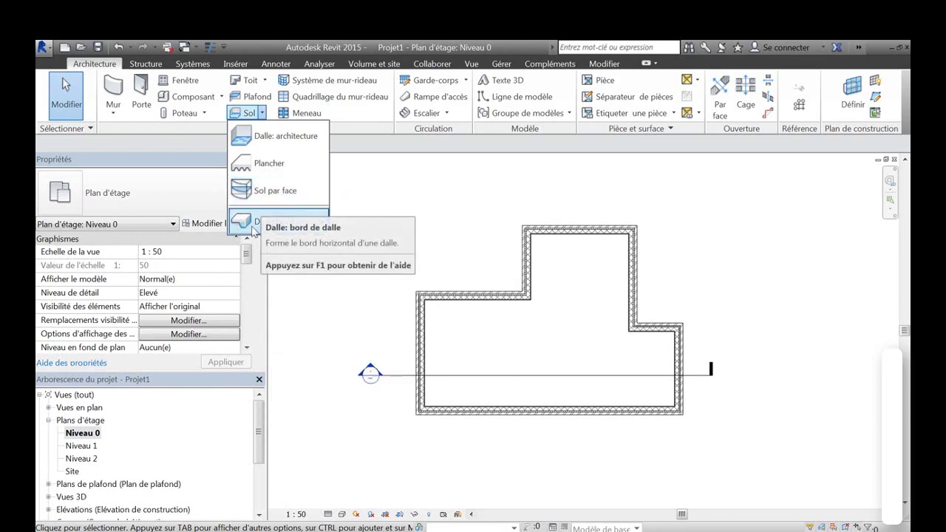
{"action": "left_click", "coordinate": [300, 139]}
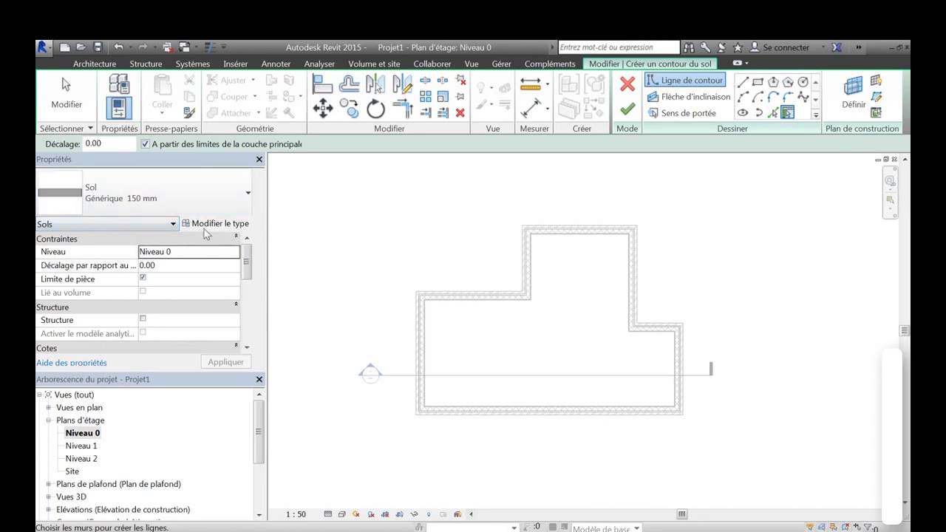
{"action": "mouse_move", "coordinate": [248, 267]}
{"action": "left_mouse_down"}
{"action": "mouse_move", "coordinate": [249, 322]}
{"action": "mouse_move", "coordinate": [248, 255]}
{"action": "left_mouse_up"}
{"action": "left_click", "coordinate": [221, 224]}
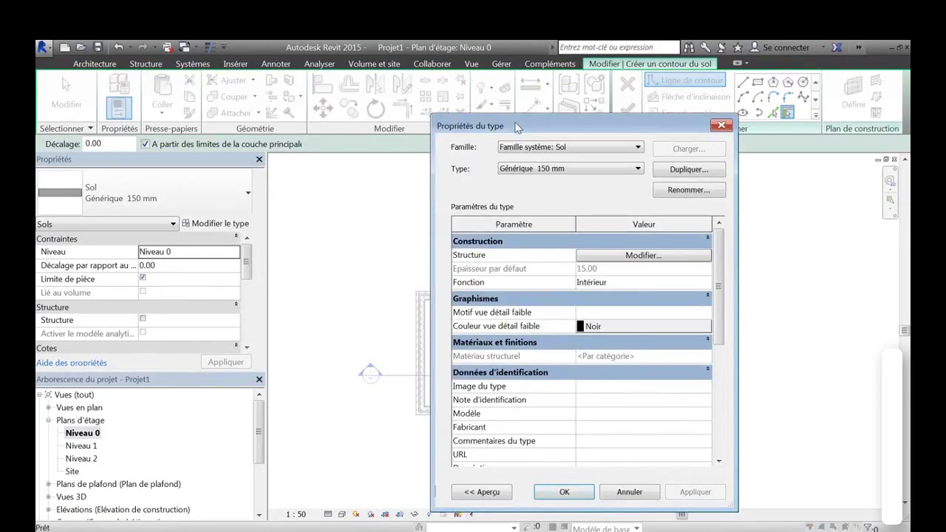
{"action": "left_click_drag", "start_coordinate": [515, 127], "coordinate": [415, 97]}
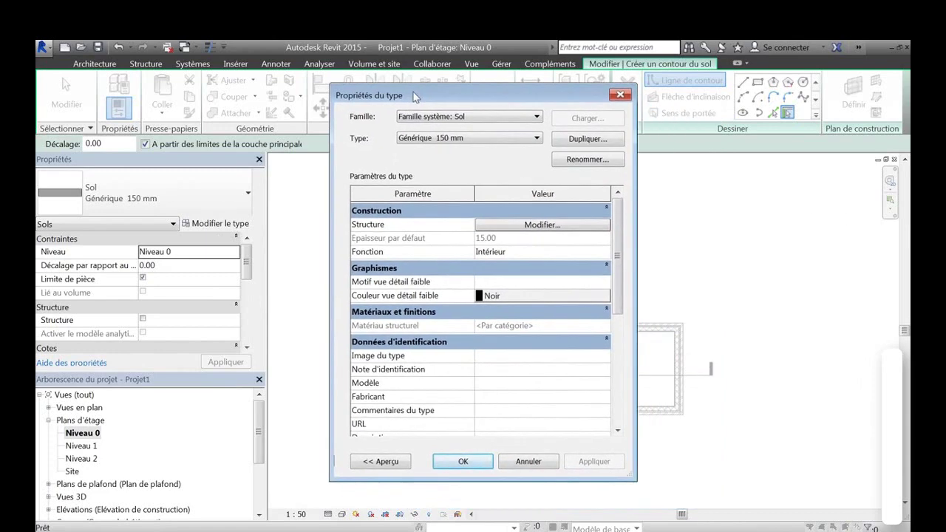
{"action": "left_click", "coordinate": [540, 226]}
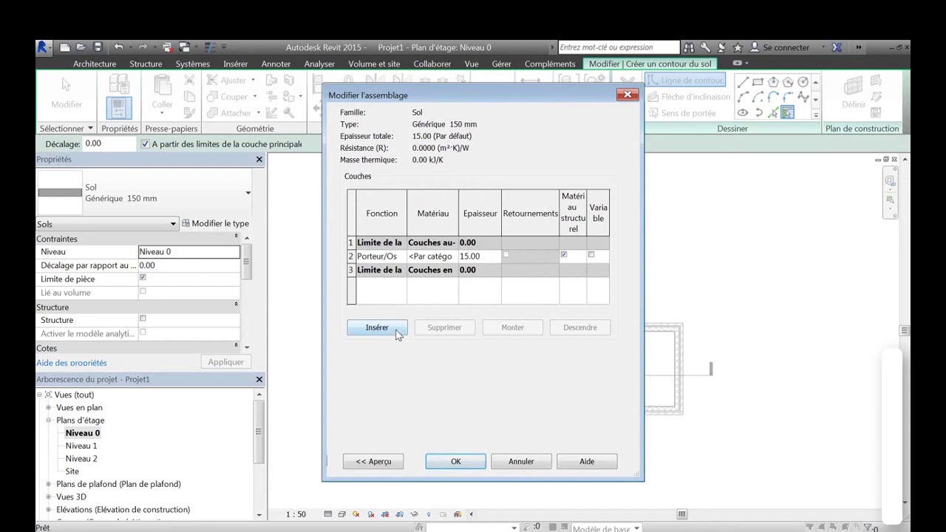
Show the assembly preview and widen the layer table so the function names are easier to read
{"action": "left_click_drag", "start_coordinate": [476, 99], "coordinate": [555, 99]}
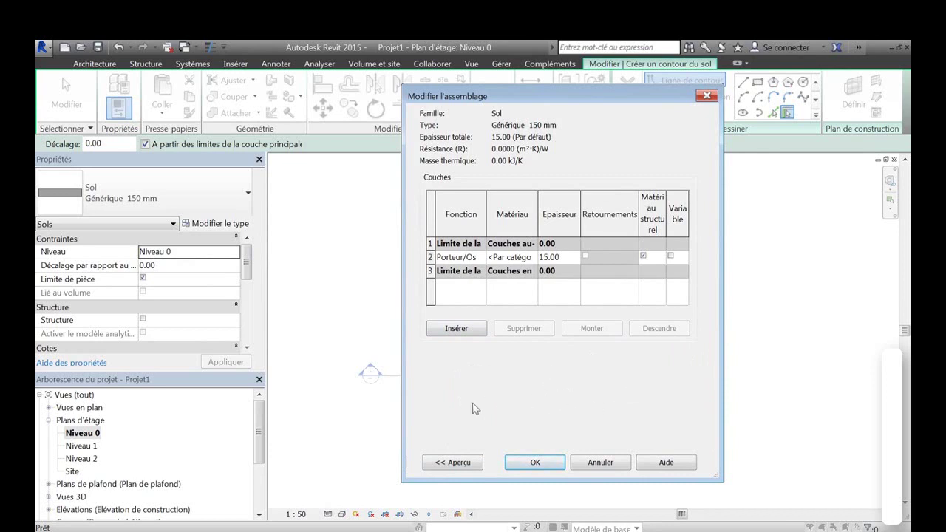
{"action": "left_click", "coordinate": [453, 463]}
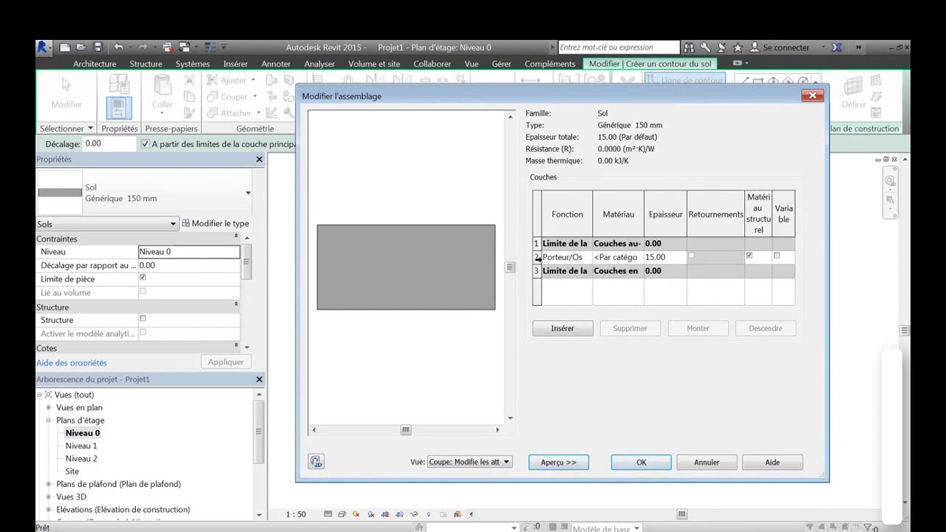
{"action": "left_click_drag", "start_coordinate": [597, 209], "coordinate": [627, 210]}
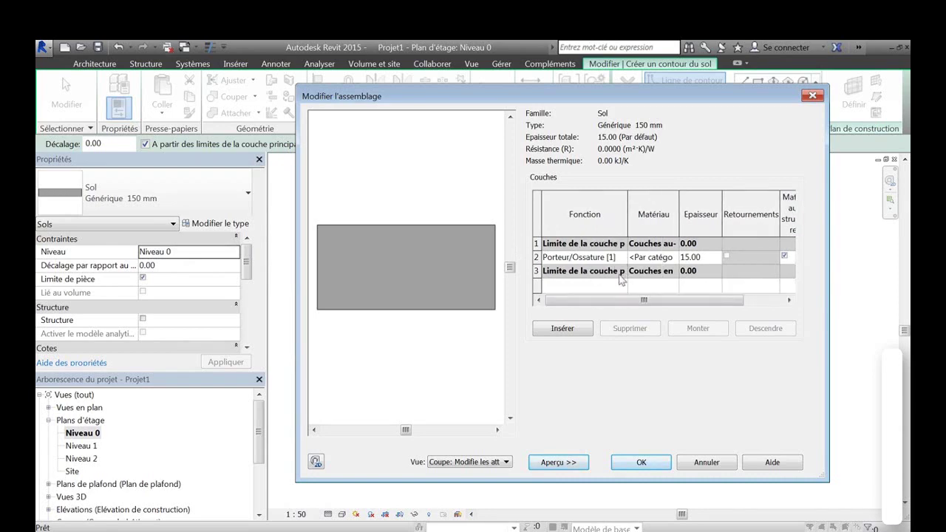
{"action": "left_click_drag", "start_coordinate": [829, 223], "coordinate": [875, 226]}
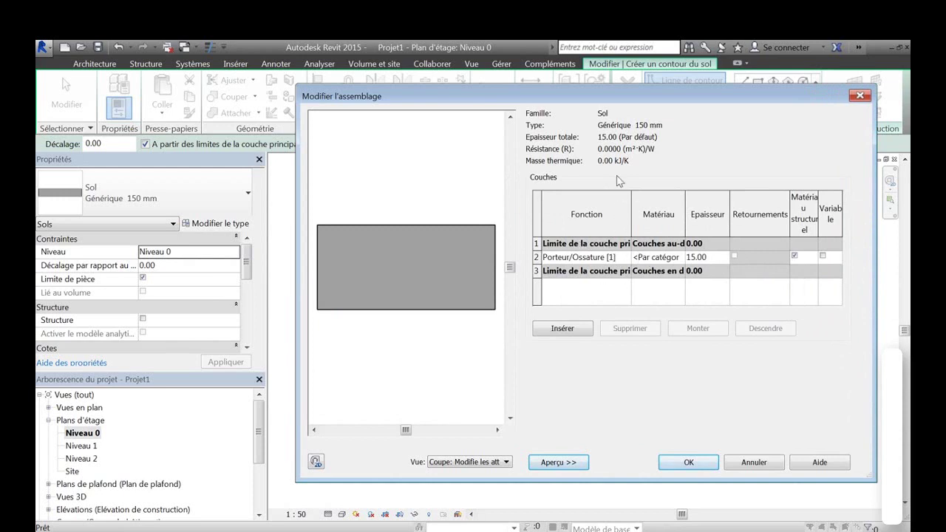
{"action": "left_click_drag", "start_coordinate": [613, 103], "coordinate": [535, 106]}
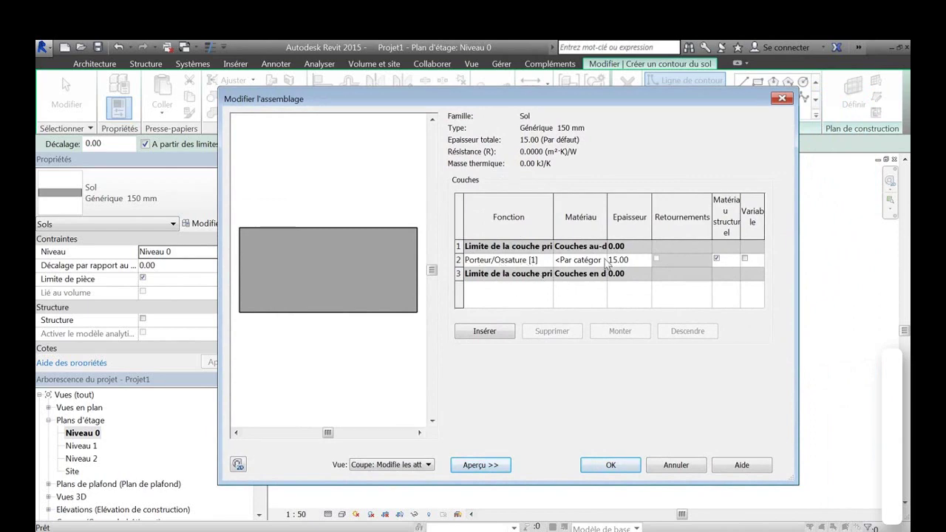
Assign the Béton, coulé sur place material to the floor's 15 cm structural layer
{"action": "left_click", "coordinate": [600, 259]}
{"action": "left_click", "coordinate": [603, 260]}
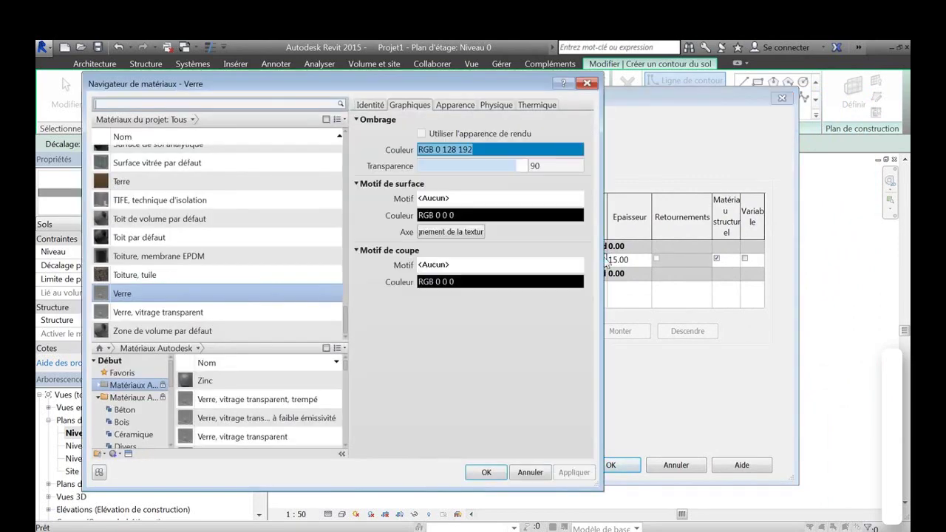
{"action": "left_click_drag", "start_coordinate": [339, 322], "coordinate": [342, 172]}
{"action": "left_click", "coordinate": [182, 186]}
{"action": "left_click", "coordinate": [486, 472]}
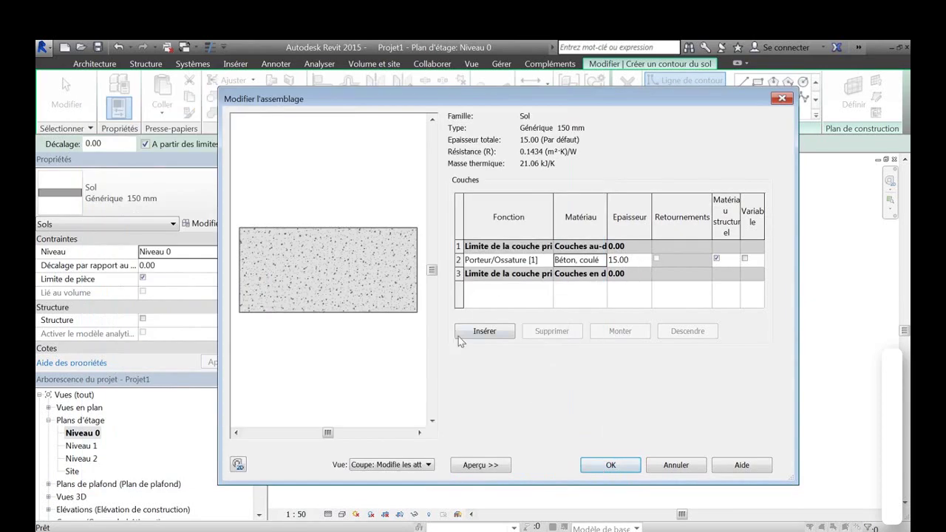
Insert a layer above the poured concrete layer and assign it the Béton, règle sable/ciment material
{"action": "left_click", "coordinate": [503, 332]}
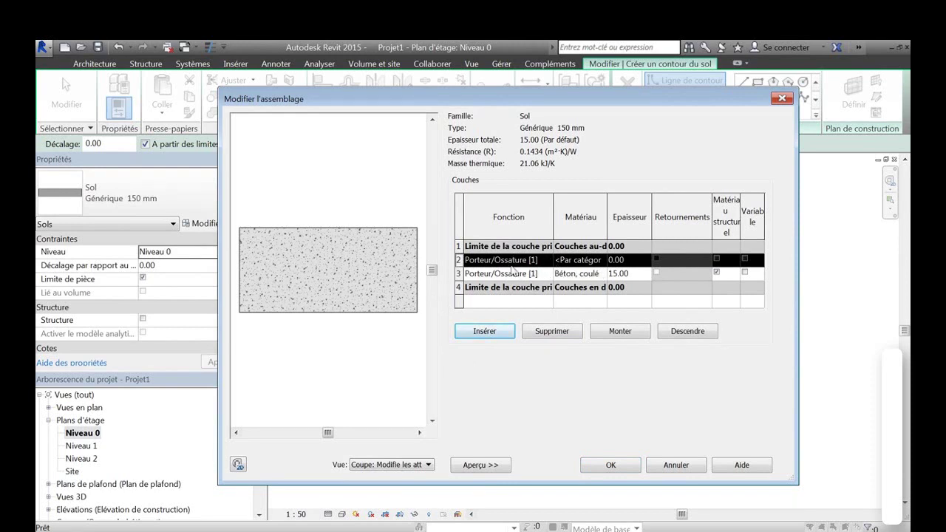
{"action": "left_click", "coordinate": [605, 264]}
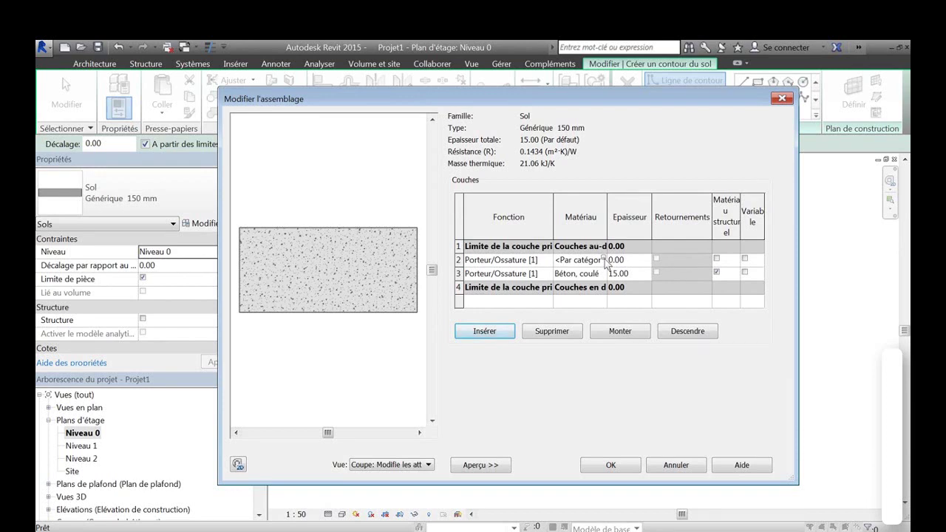
{"action": "left_click", "coordinate": [604, 260]}
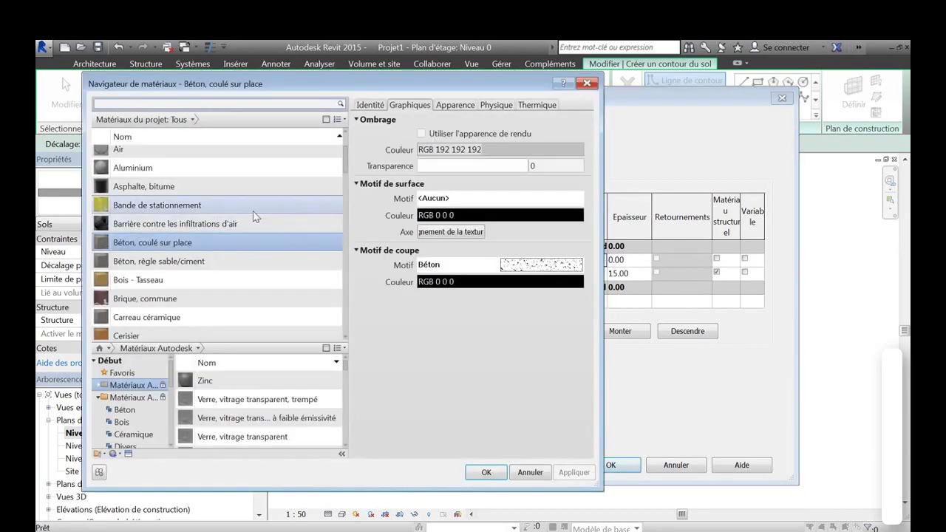
{"action": "left_click", "coordinate": [182, 261]}
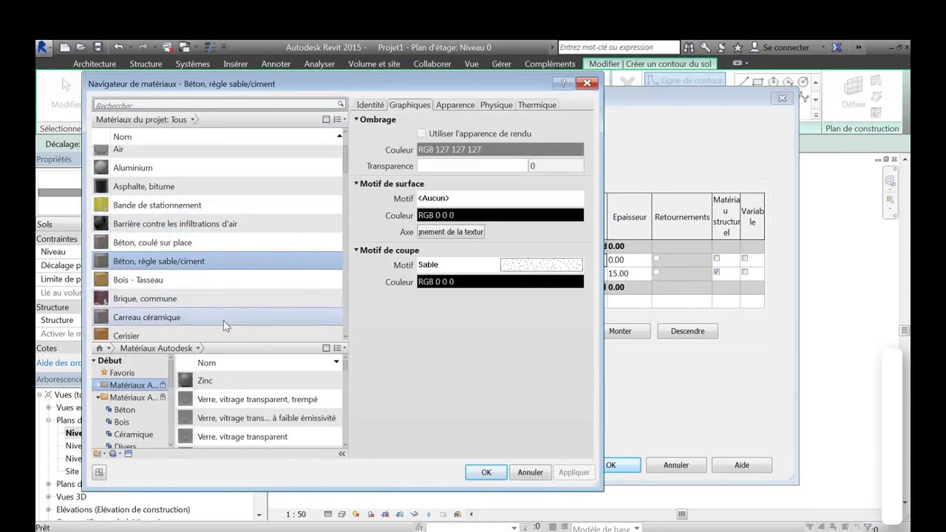
{"action": "left_click", "coordinate": [484, 472]}
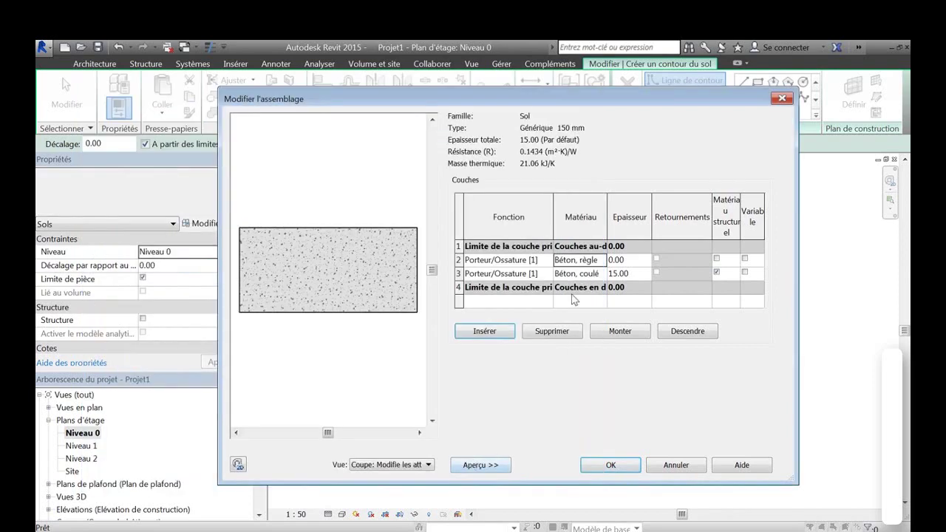
Insert another layer, place it above the upper core boundary, and set its function to Doublage [2]
{"action": "left_click", "coordinate": [500, 334]}
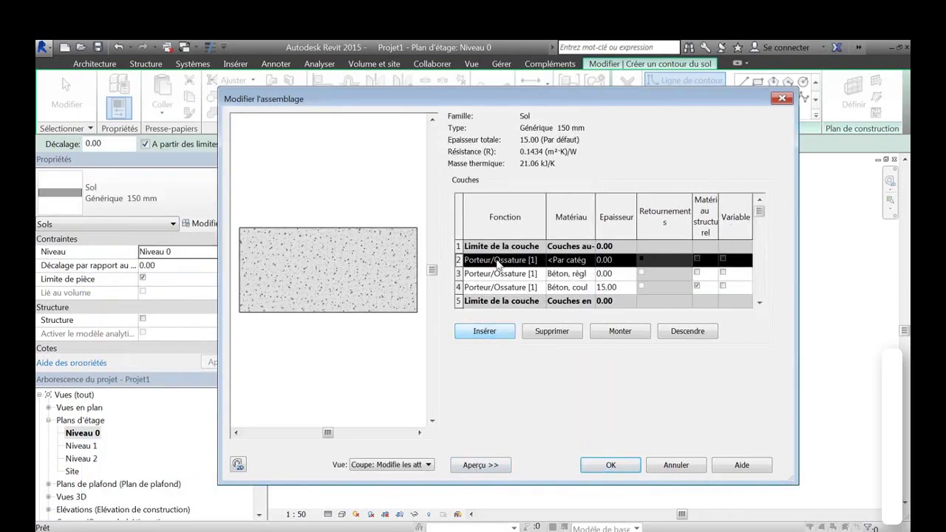
{"action": "left_click", "coordinate": [632, 337]}
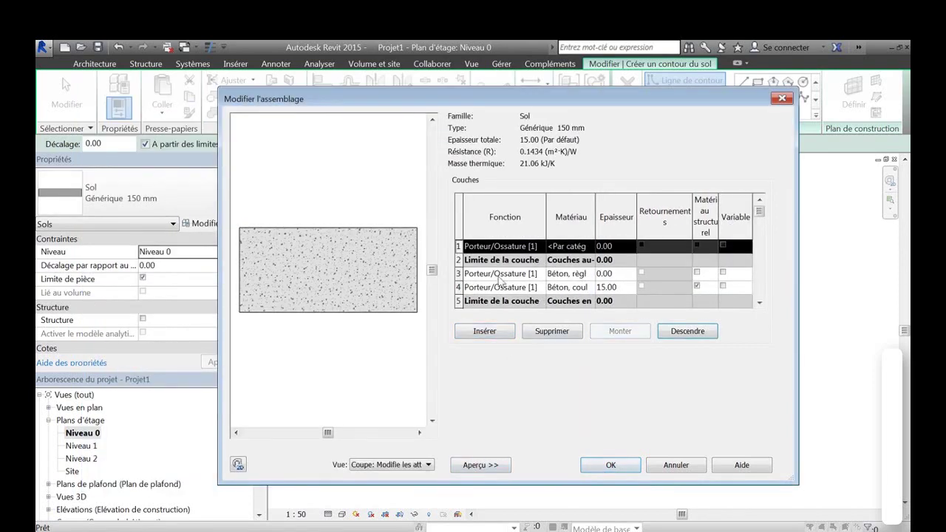
{"action": "left_click", "coordinate": [542, 248]}
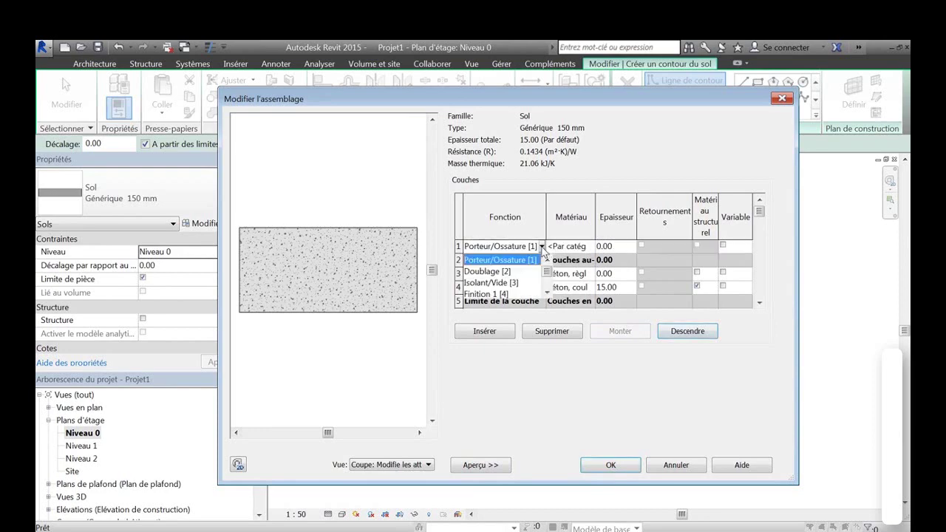
{"action": "left_click", "coordinate": [495, 275]}
From the Doublage layer's material choice, duplicate Béton, règle sable/ciment and name the copy Chape
{"action": "left_click", "coordinate": [583, 246]}
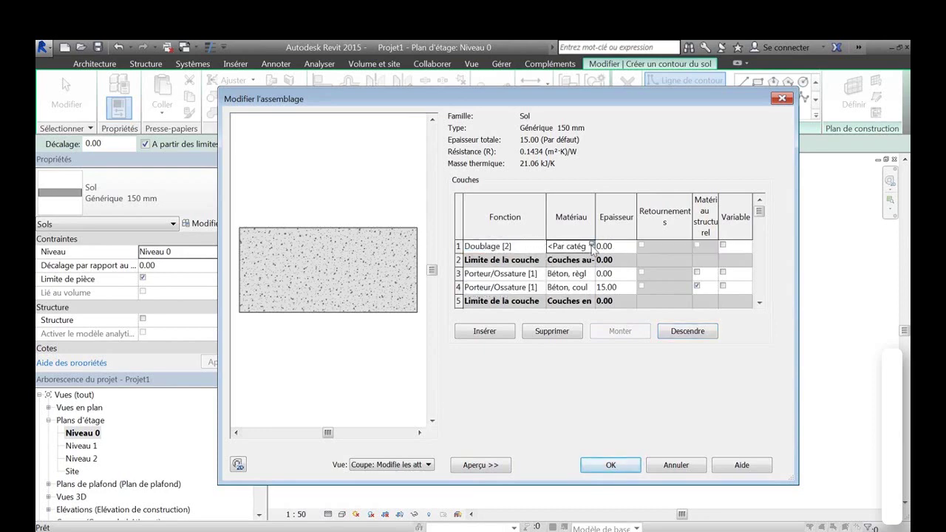
{"action": "left_click", "coordinate": [592, 246]}
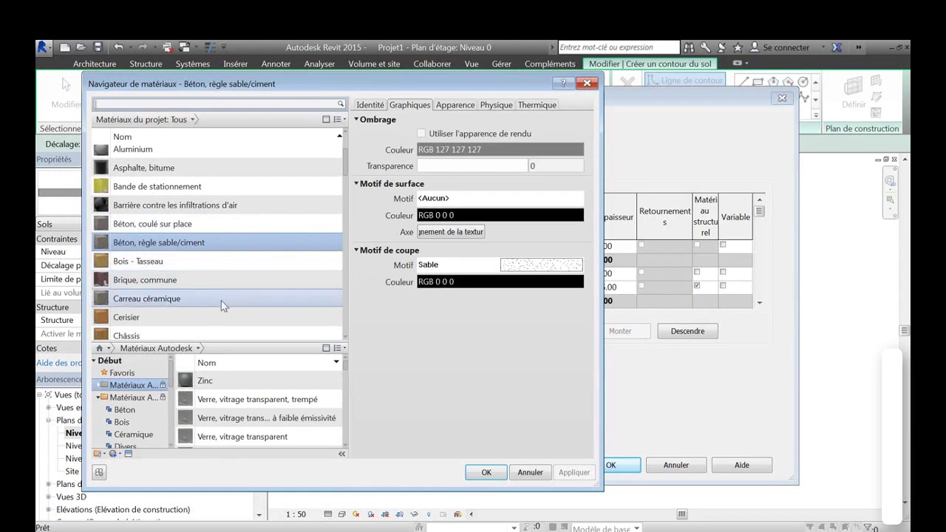
{"action": "mouse_move", "coordinate": [348, 173]}
{"action": "left_mouse_down"}
{"action": "mouse_move", "coordinate": [342, 197]}
{"action": "mouse_move", "coordinate": [345, 177]}
{"action": "left_mouse_up"}
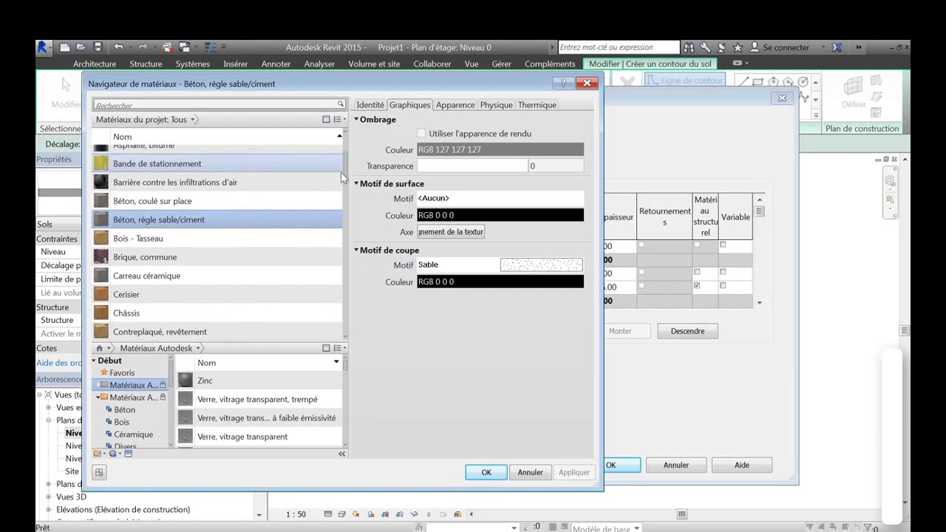
{"action": "right_click", "coordinate": [170, 218]}
{"action": "left_click", "coordinate": [204, 239]}
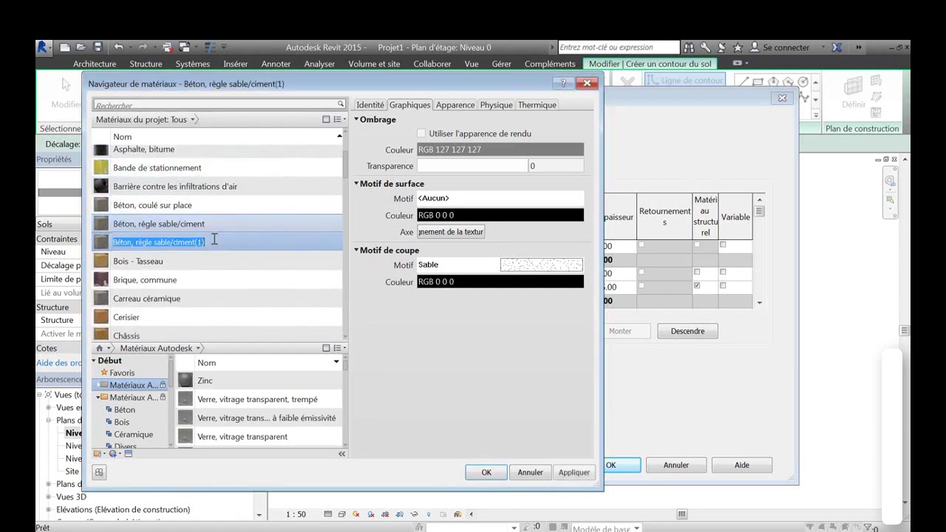
{"action": "type", "text": "Chape"}
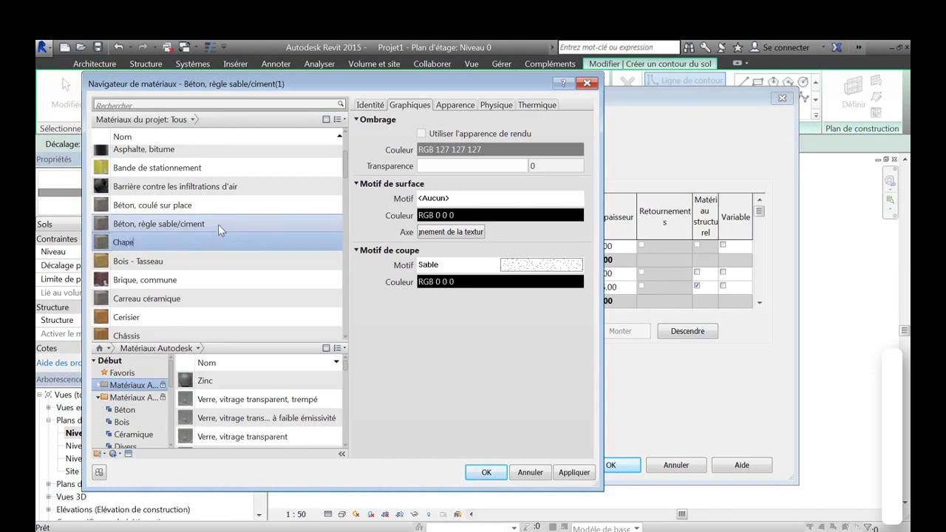
{"action": "left_click", "coordinate": [218, 224]}
{"action": "left_click", "coordinate": [127, 319]}
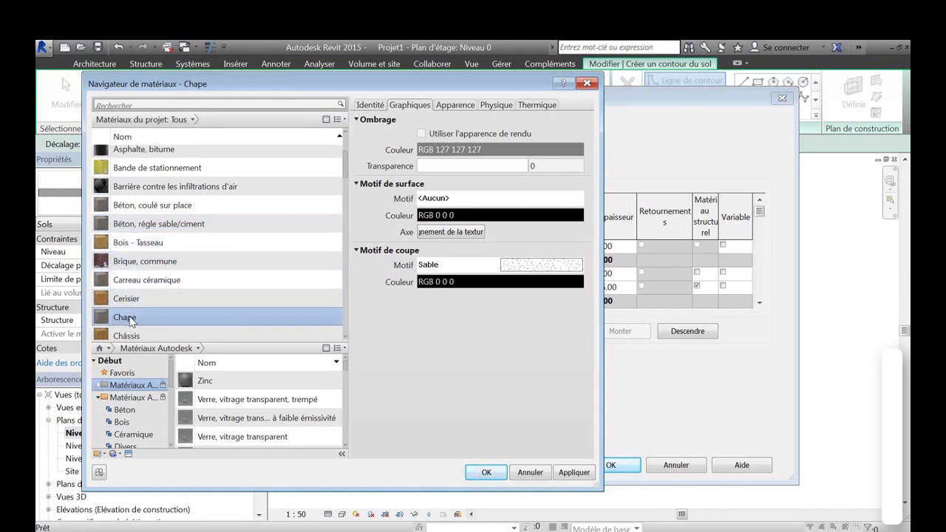
Set the Chape material's cut pattern to Sable - Dense and assign the material to the Doublage layer
{"action": "left_click", "coordinate": [540, 268]}
{"action": "scroll", "coordinate": [410, 287], "scroll_direction": "down", "scroll_amount": 1}
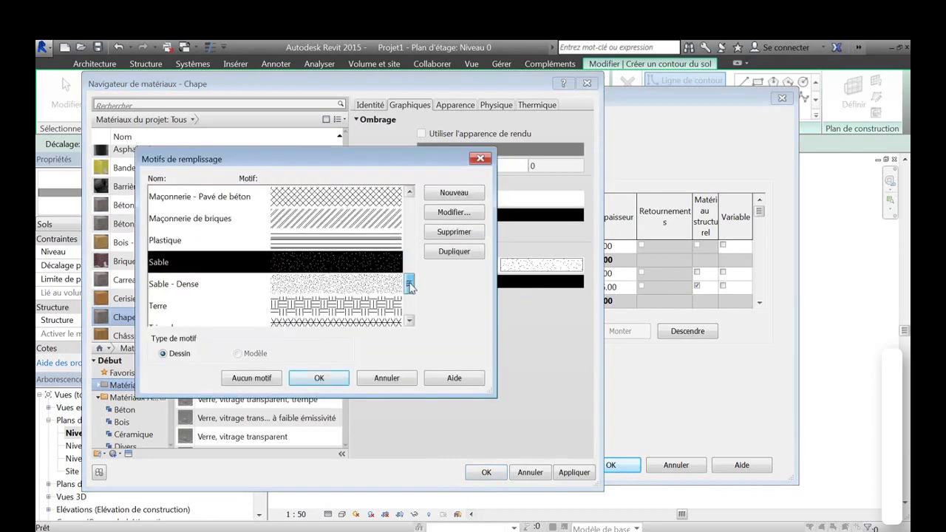
{"action": "left_click", "coordinate": [362, 288]}
{"action": "left_click", "coordinate": [322, 378]}
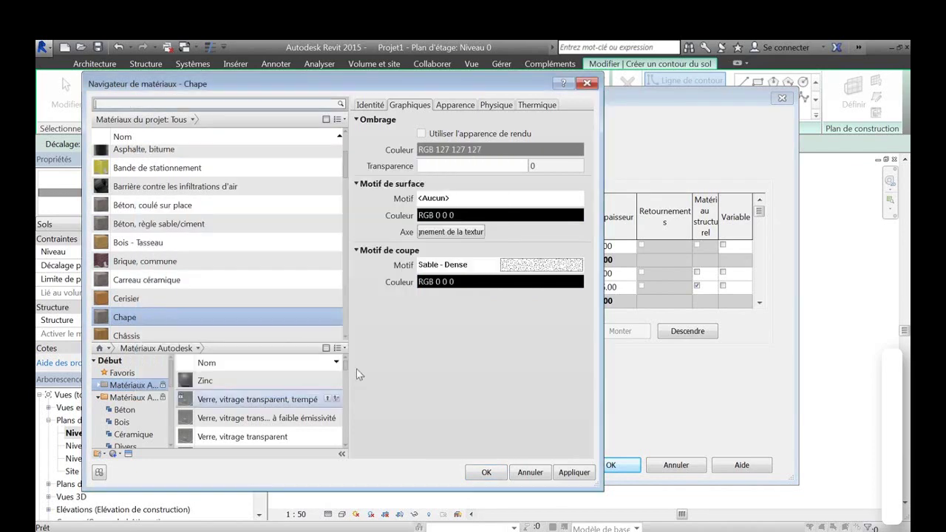
{"action": "left_click", "coordinate": [486, 471]}
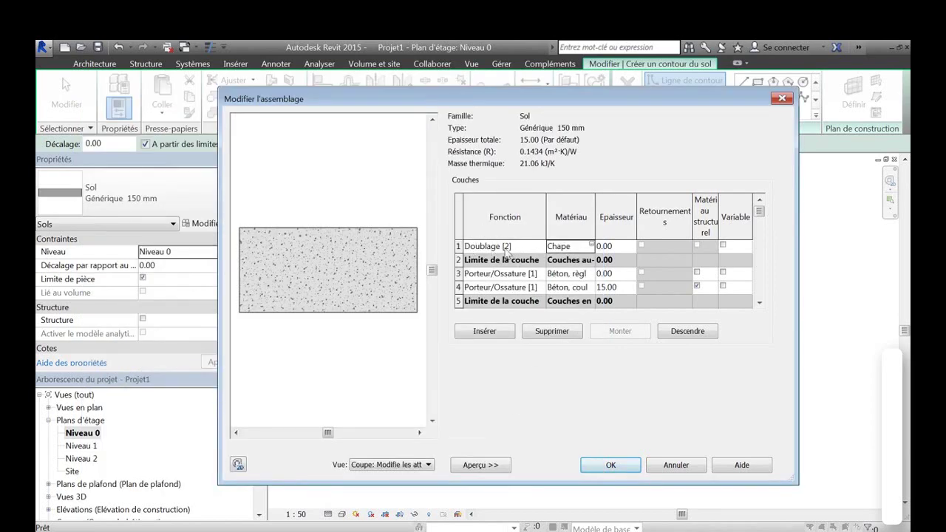
Set the layer thicknesses to 12 for the poured concrete, 8 for the sand/cement concrete and 10 for the Chape
{"action": "left_click", "coordinate": [625, 247]}
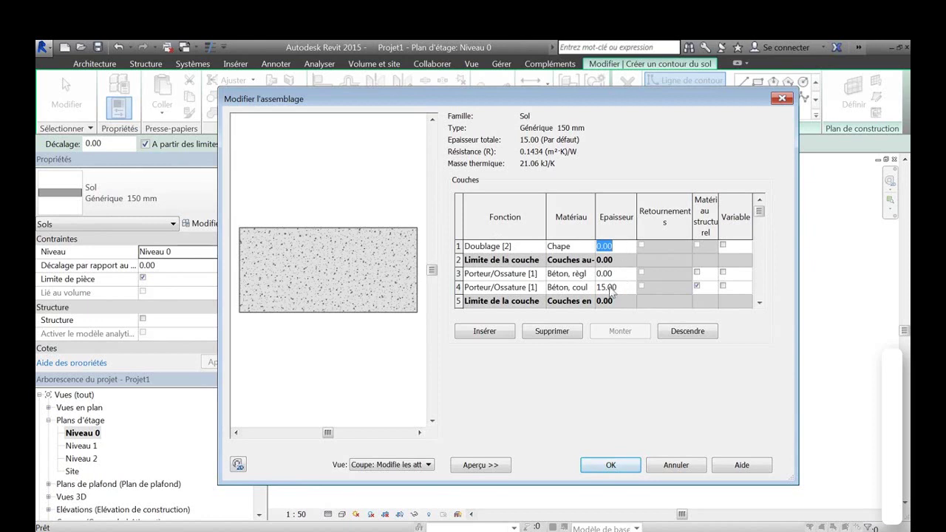
{"action": "left_click", "coordinate": [624, 274]}
{"action": "left_click", "coordinate": [627, 288]}
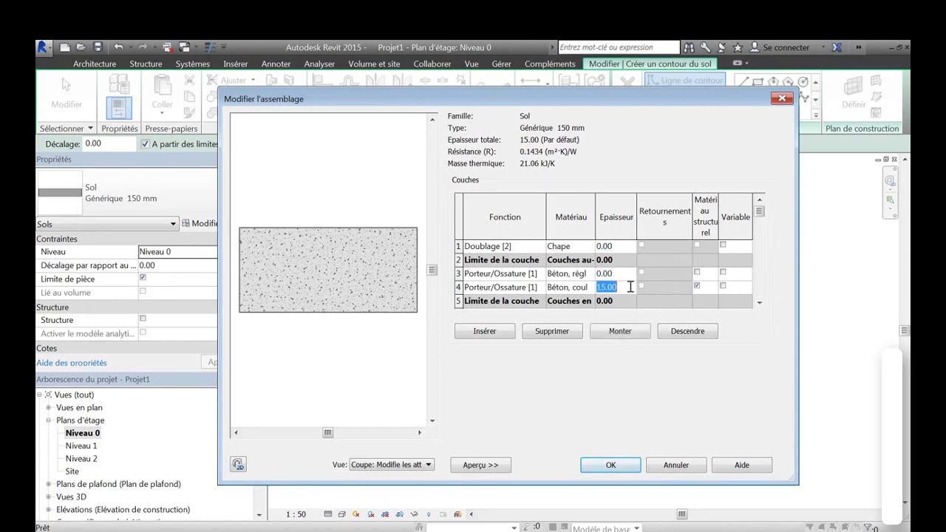
{"action": "type", "text": "12"}
{"action": "left_click", "coordinate": [626, 275]}
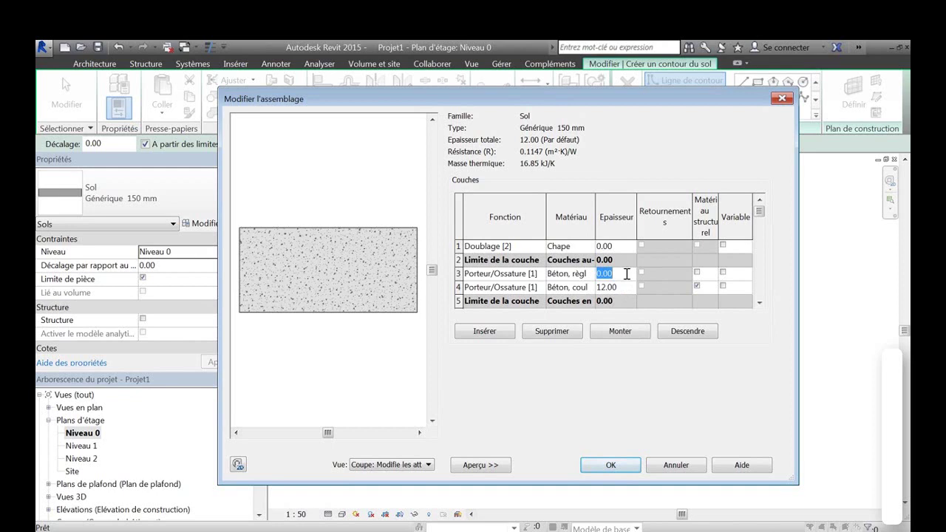
{"action": "type", "text": "8"}
{"action": "left_click", "coordinate": [625, 246]}
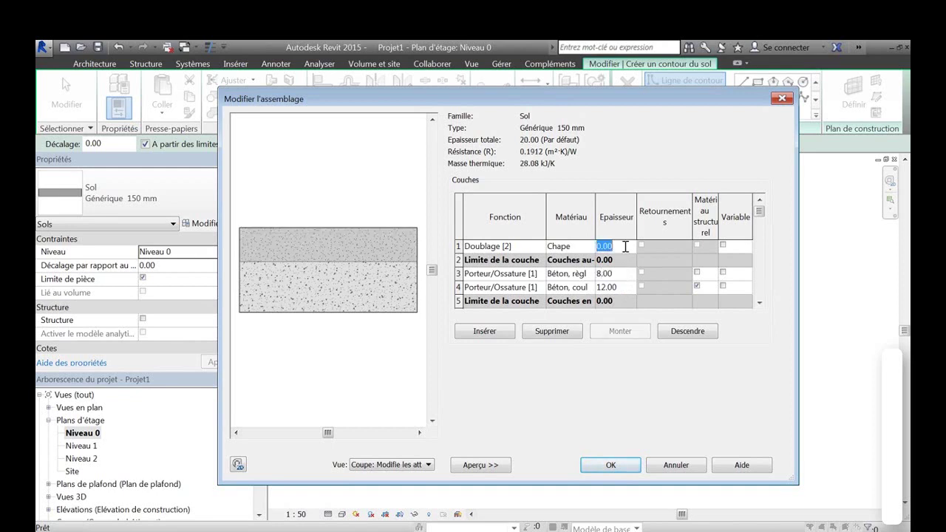
{"action": "type", "text": "10"}
Insert a layer above the Chape layer and set its function to Finition 2 [5]
{"action": "left_click", "coordinate": [498, 333]}
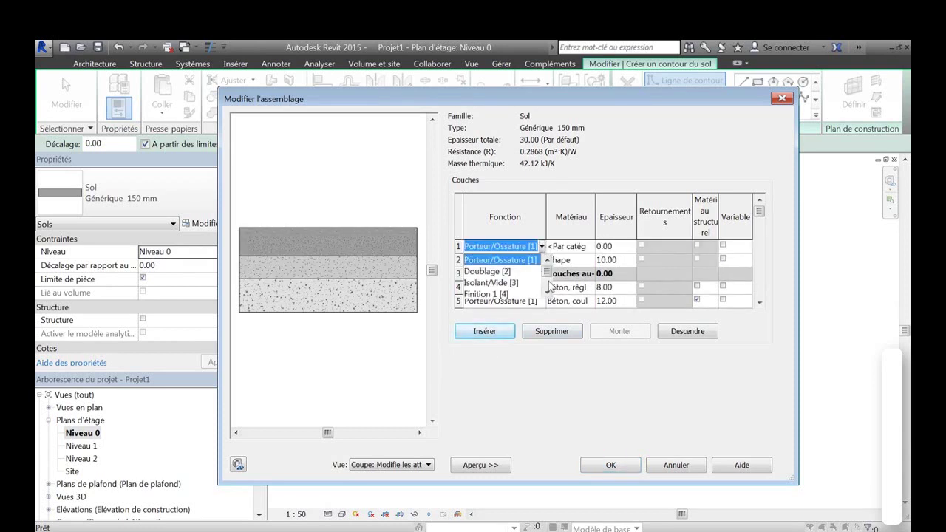
{"action": "left_click", "coordinate": [547, 294]}
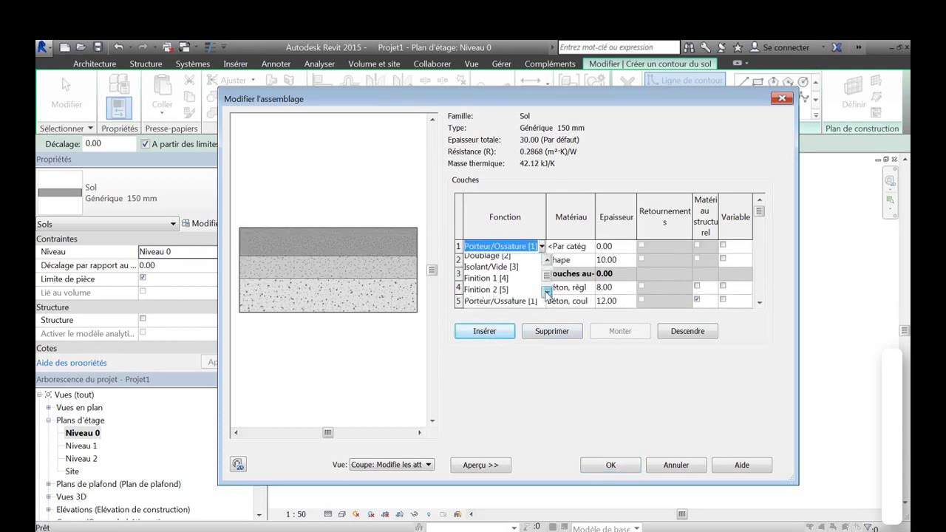
{"action": "left_click", "coordinate": [495, 272]}
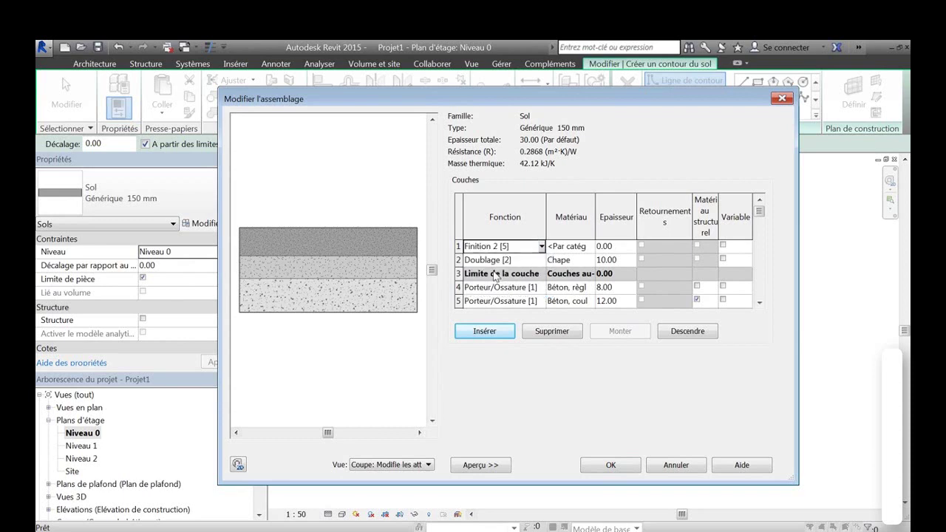
Assign the Plancher en chêne material to the Finition 2 layer
{"action": "left_click", "coordinate": [592, 248]}
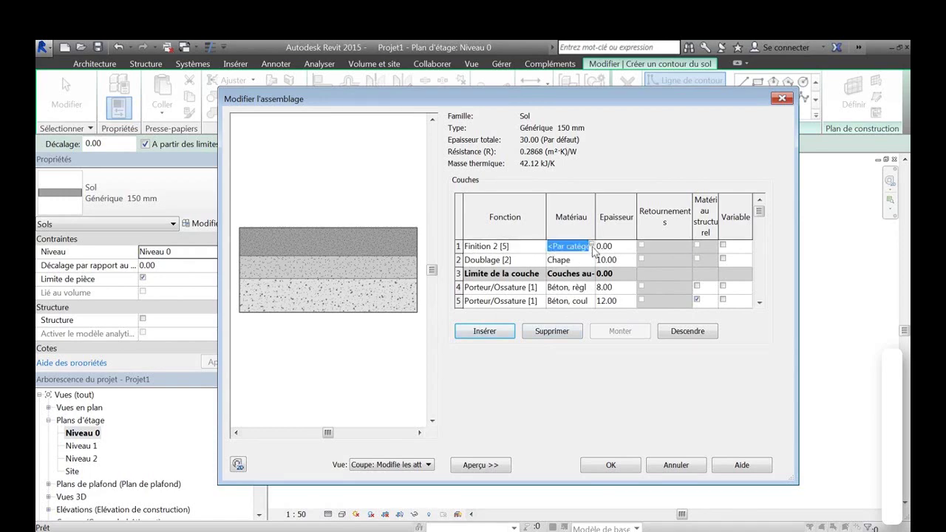
{"action": "left_click", "coordinate": [591, 246]}
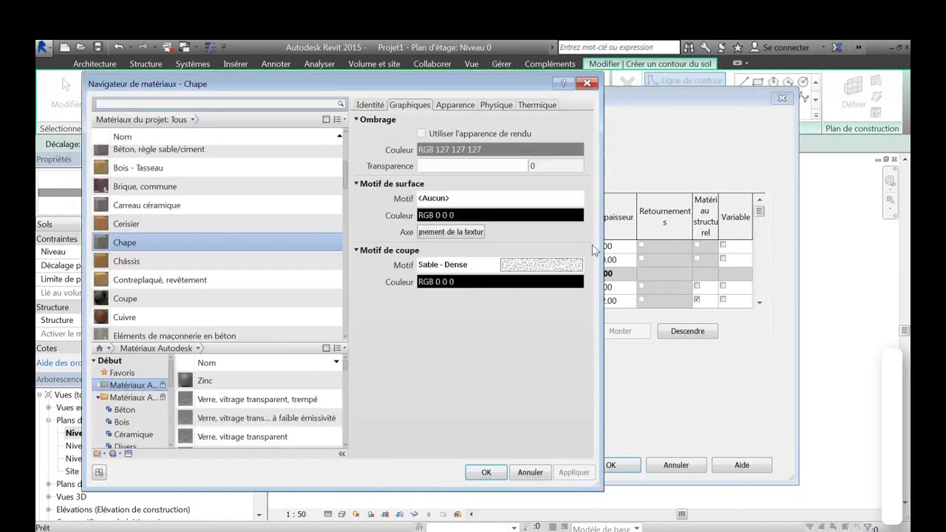
{"action": "scroll", "coordinate": [320, 205], "scroll_direction": "up", "scroll_amount": 1}
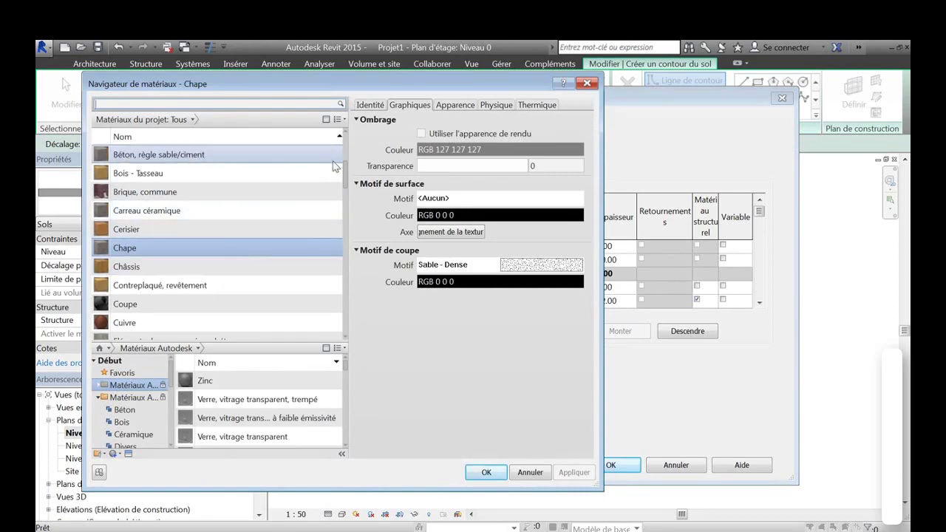
{"action": "left_click_drag", "start_coordinate": [348, 183], "coordinate": [339, 247]}
{"action": "left_click", "coordinate": [148, 260]}
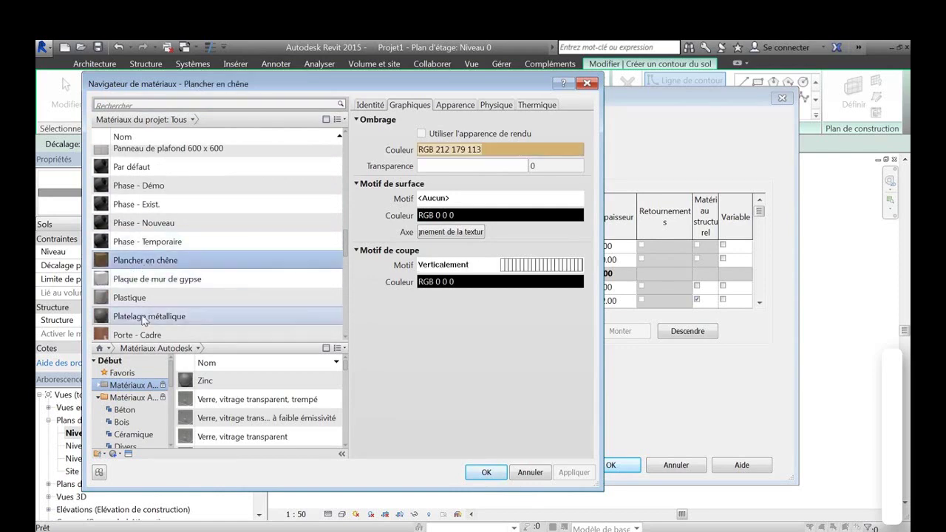
{"action": "left_click", "coordinate": [499, 473]}
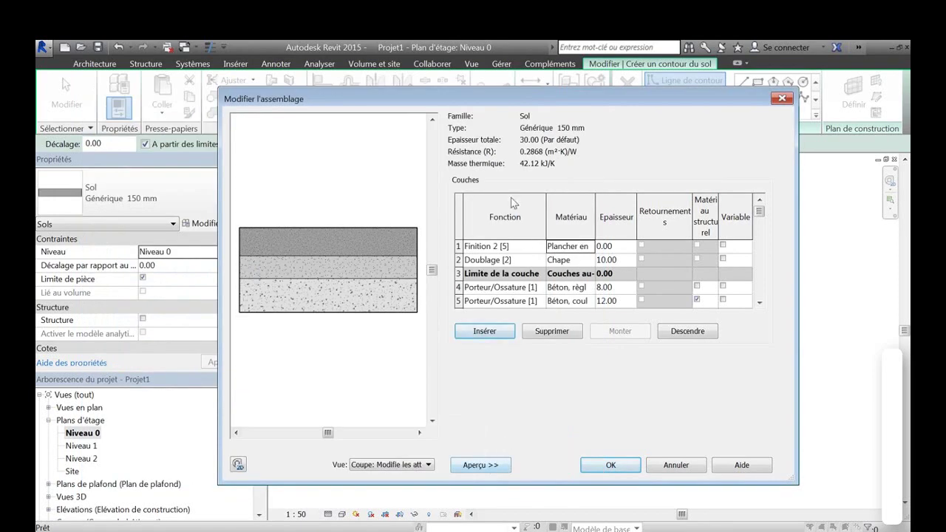
Set the Plancher en chêne layer's thickness to 3 and accept the floor assembly and type properties
{"action": "left_click", "coordinate": [628, 247]}
{"action": "type", "text": "3"}
{"action": "left_click", "coordinate": [583, 259]}
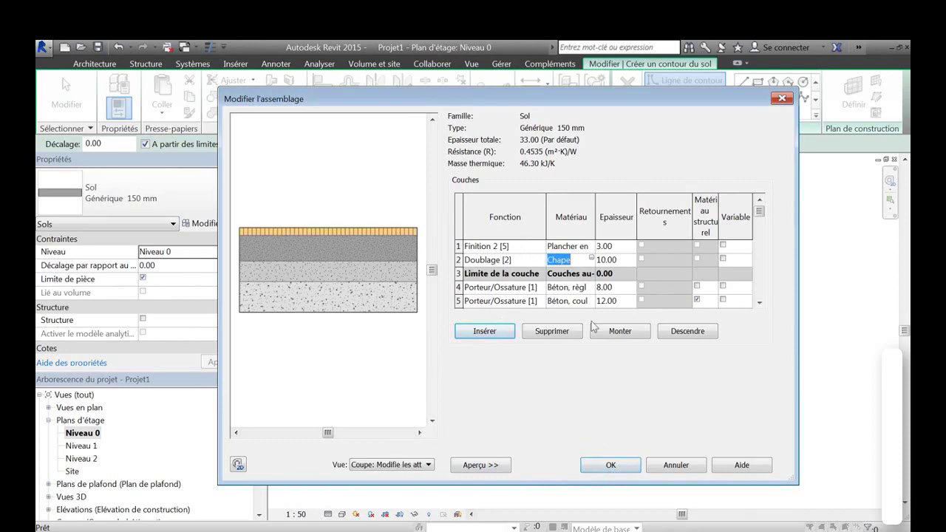
{"action": "left_click", "coordinate": [600, 468]}
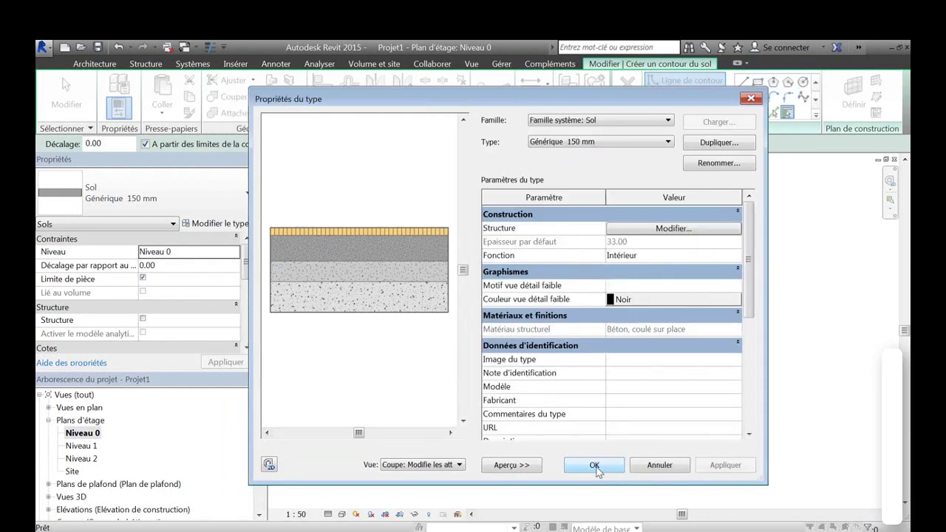
{"action": "left_click", "coordinate": [595, 464]}
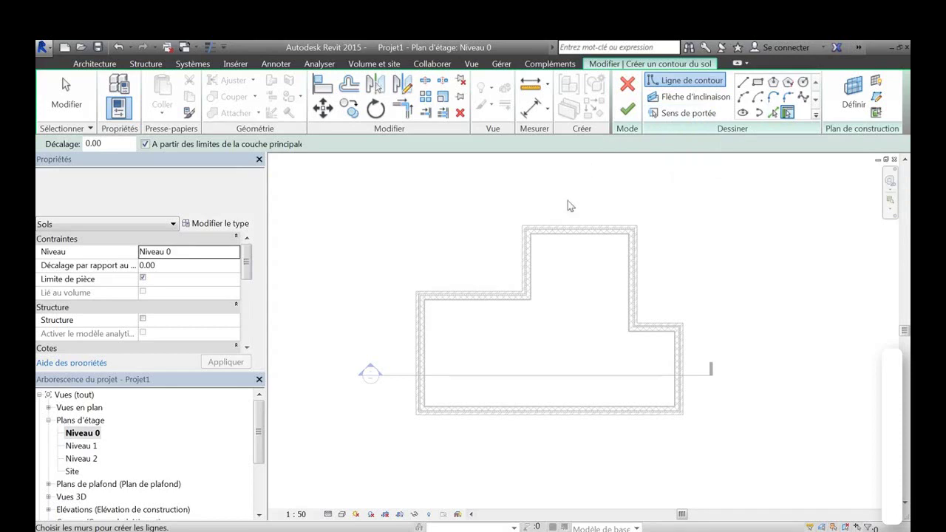
Create the floor boundary from the entire chain of connected exterior walls and finish the floor sketch
{"action": "scroll", "coordinate": [552, 248], "scroll_direction": "up", "scroll_amount": 5}
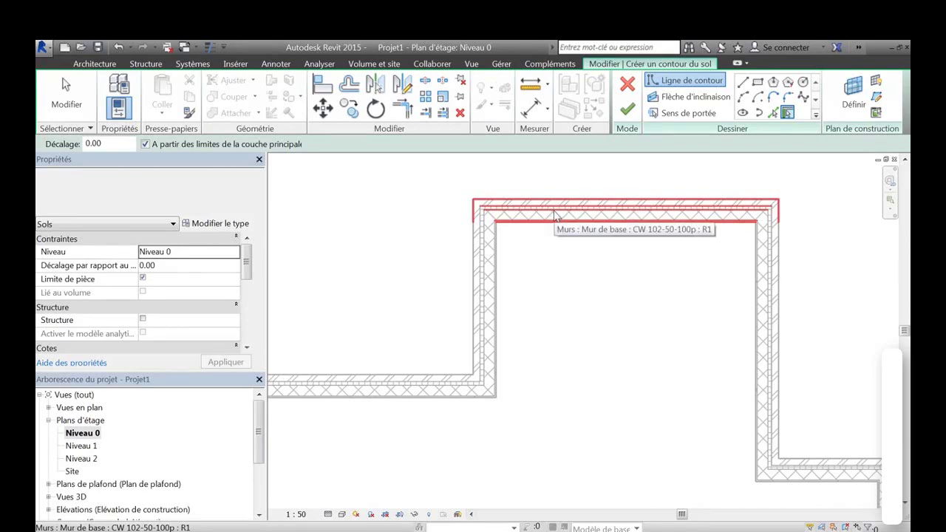
{"action": "key", "text": "Tab"}
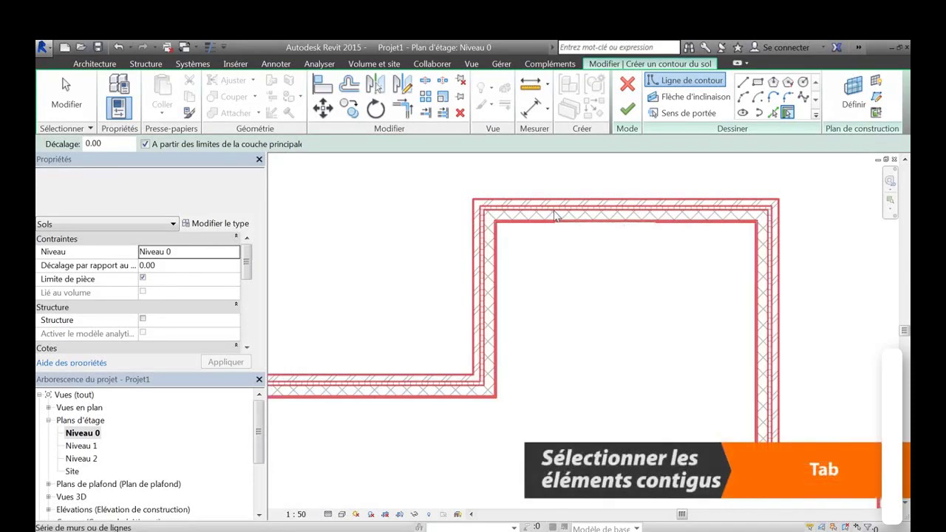
{"action": "scroll", "coordinate": [555, 216], "scroll_direction": "down", "scroll_amount": 2}
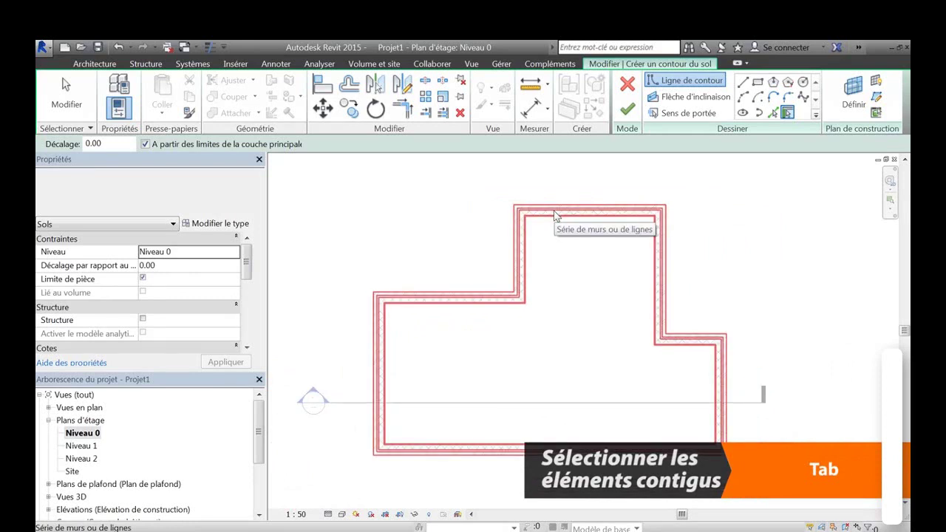
{"action": "left_click", "coordinate": [555, 216]}
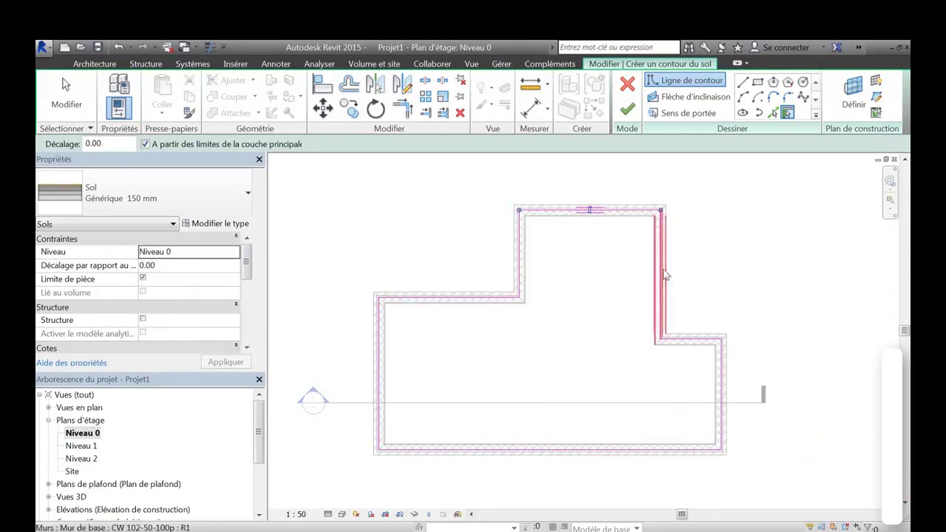
{"action": "scroll", "coordinate": [582, 216], "scroll_direction": "up", "scroll_amount": 5}
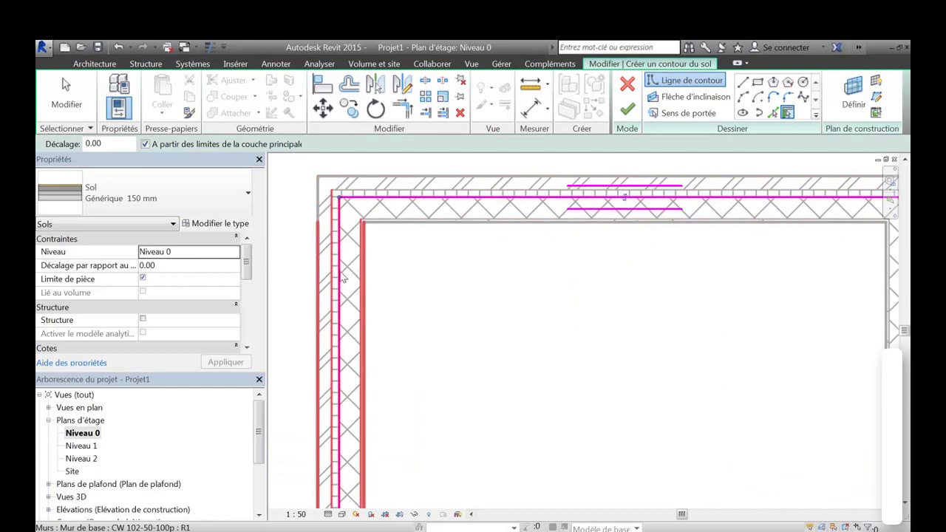
{"action": "scroll", "coordinate": [495, 277], "scroll_direction": "down", "scroll_amount": 3}
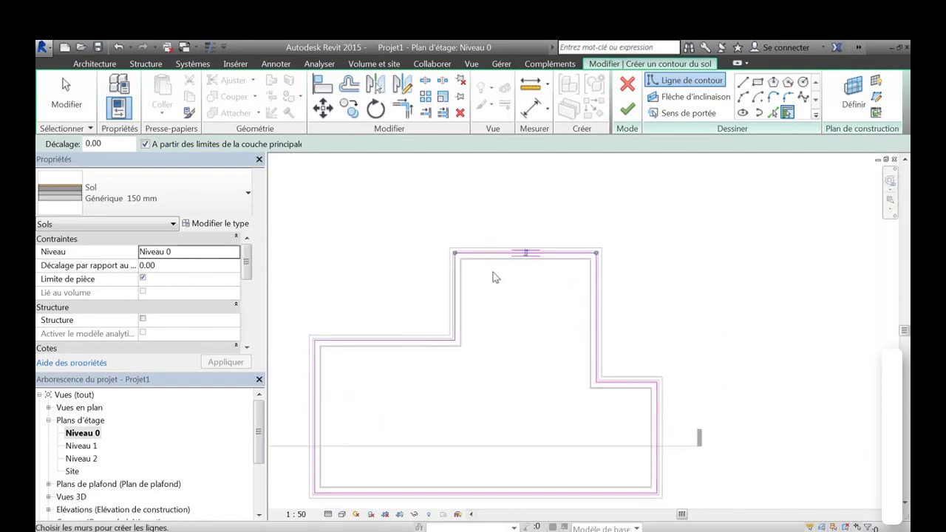
{"action": "left_click", "coordinate": [626, 110]}
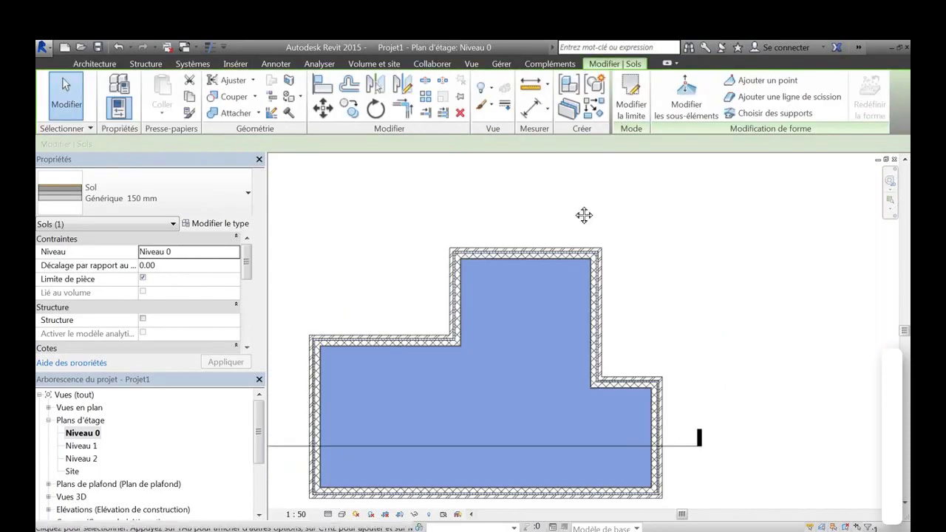
{"action": "left_click", "coordinate": [589, 178]}
Open section Coupe 1 from its marker in the plan and examine the junction between the wall base and the floor layers
{"action": "scroll", "coordinate": [391, 384], "scroll_direction": "up", "scroll_amount": 2}
{"action": "scroll", "coordinate": [390, 383], "scroll_direction": "up", "scroll_amount": 2}
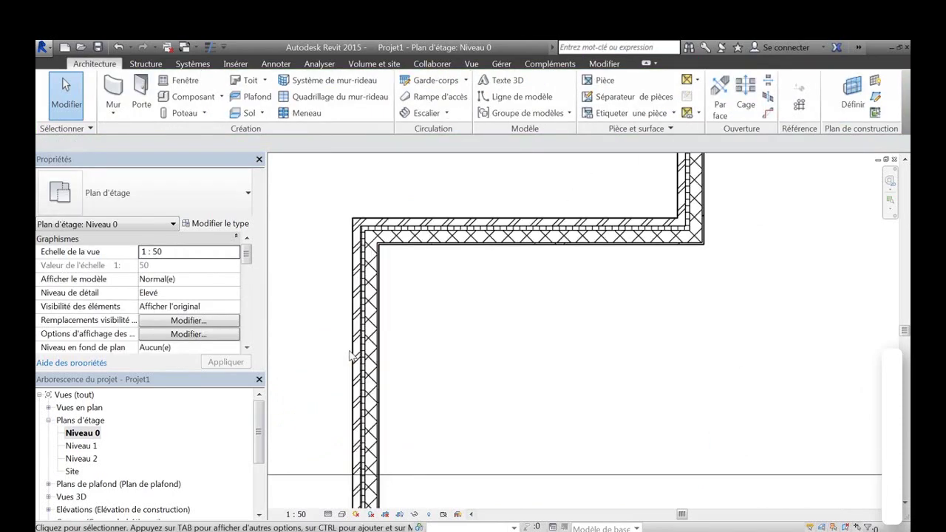
{"action": "middle_click_drag", "start_coordinate": [352, 353], "coordinate": [460, 289]}
{"action": "scroll", "coordinate": [459, 280], "scroll_direction": "down", "scroll_amount": 2}
{"action": "double_click", "coordinate": [392, 345]}
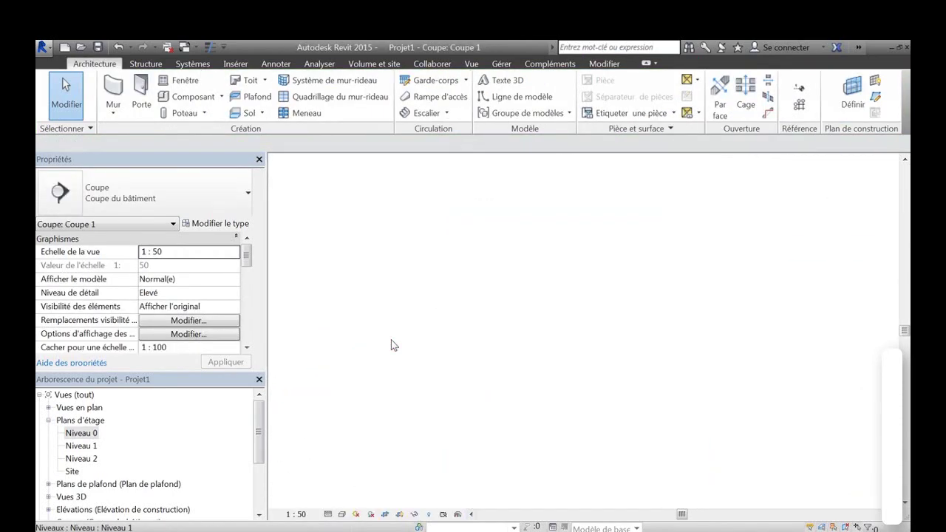
{"action": "middle_click_drag", "start_coordinate": [448, 395], "coordinate": [534, 321]}
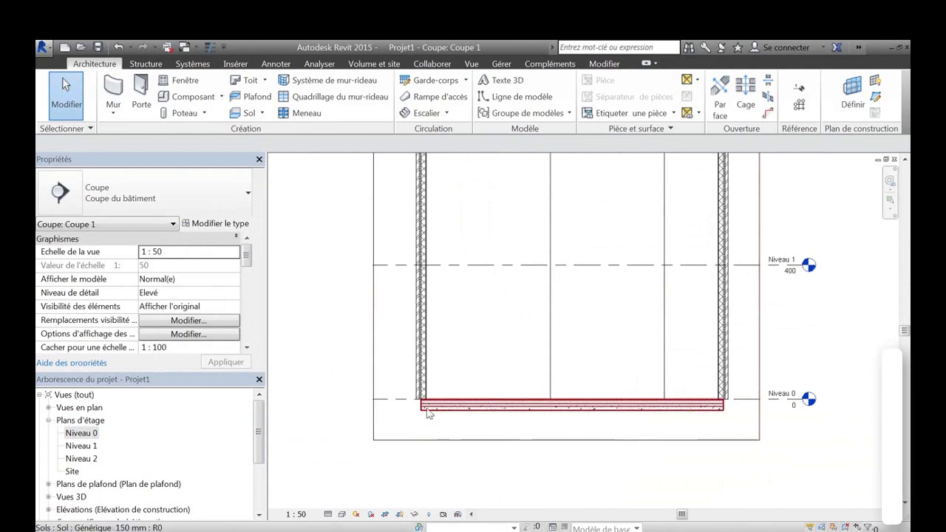
{"action": "scroll", "coordinate": [403, 413], "scroll_direction": "up", "scroll_amount": 5}
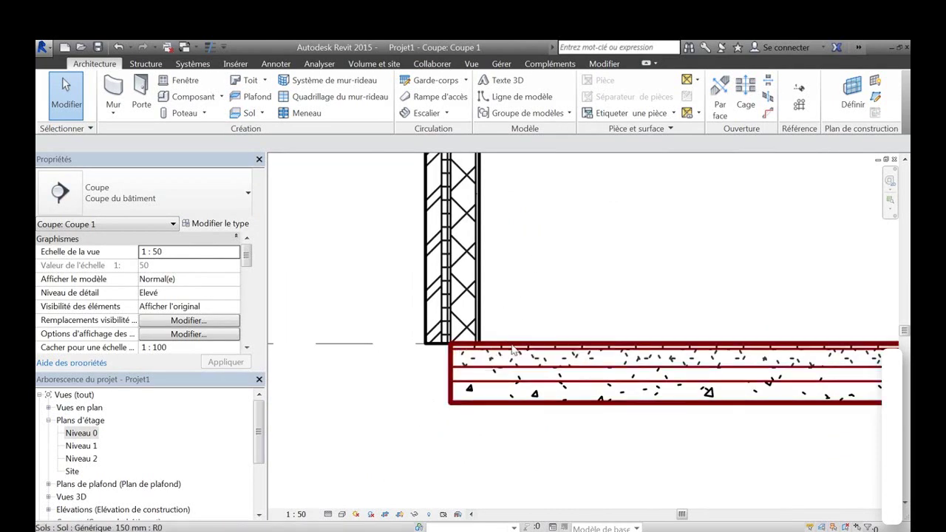
{"action": "left_click", "coordinate": [427, 271]}
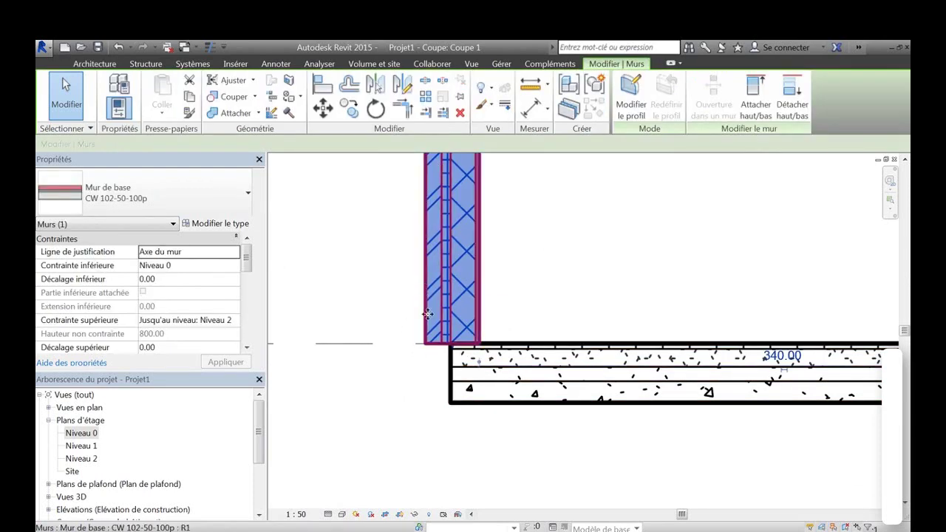
{"action": "left_click", "coordinate": [517, 309]}
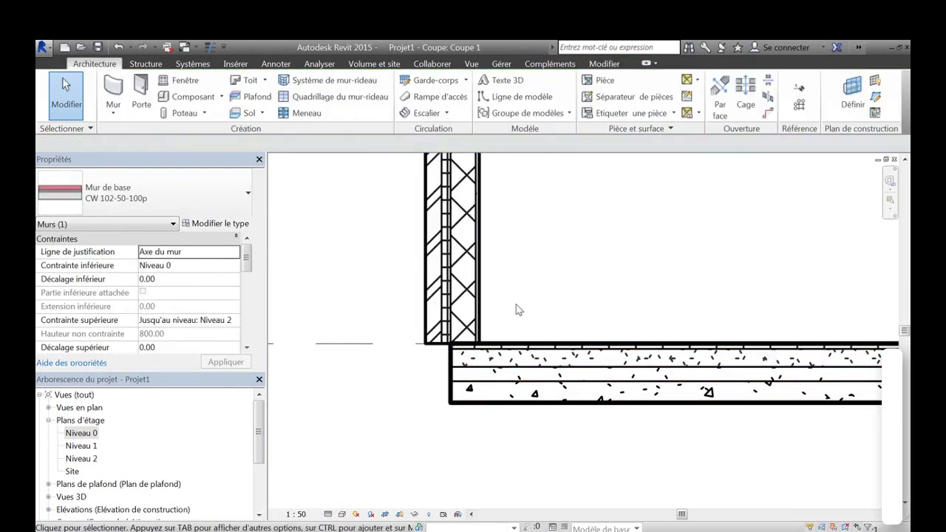
Select the Niveau 0 floor in section Coupe 1
{"action": "left_click", "coordinate": [530, 352]}
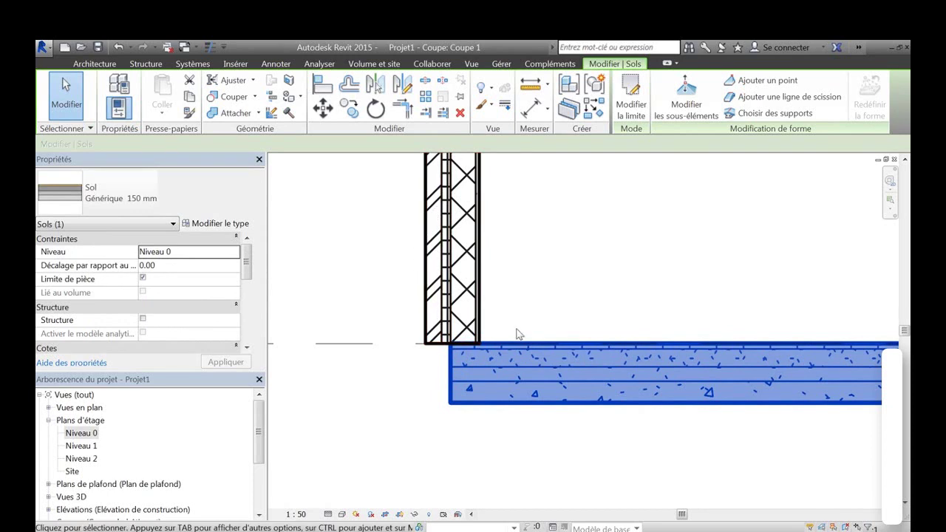
{"action": "scroll", "coordinate": [517, 329], "scroll_direction": "down", "scroll_amount": 3}
{"action": "middle_click_drag", "start_coordinate": [543, 273], "coordinate": [422, 415]}
{"action": "scroll", "coordinate": [441, 372], "scroll_direction": "down", "scroll_amount": 4}
{"action": "scroll", "coordinate": [476, 348], "scroll_direction": "down", "scroll_amount": 1}
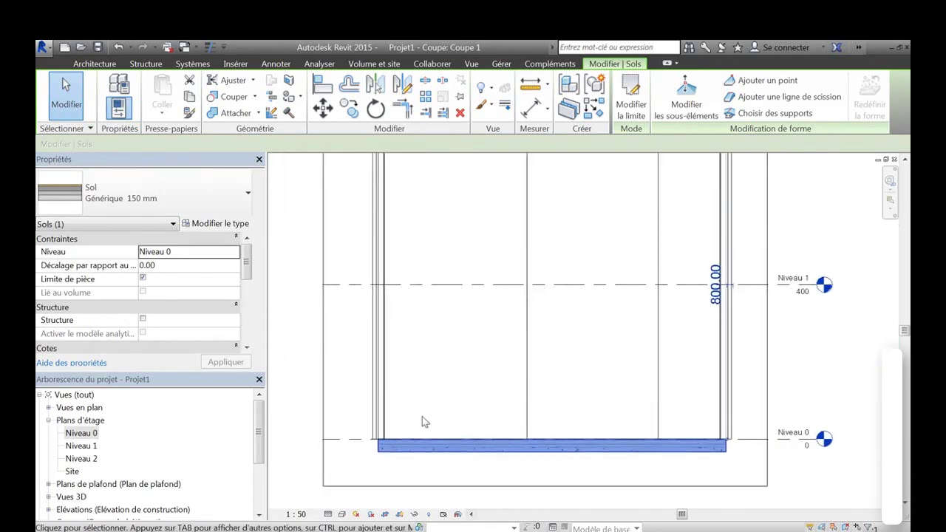